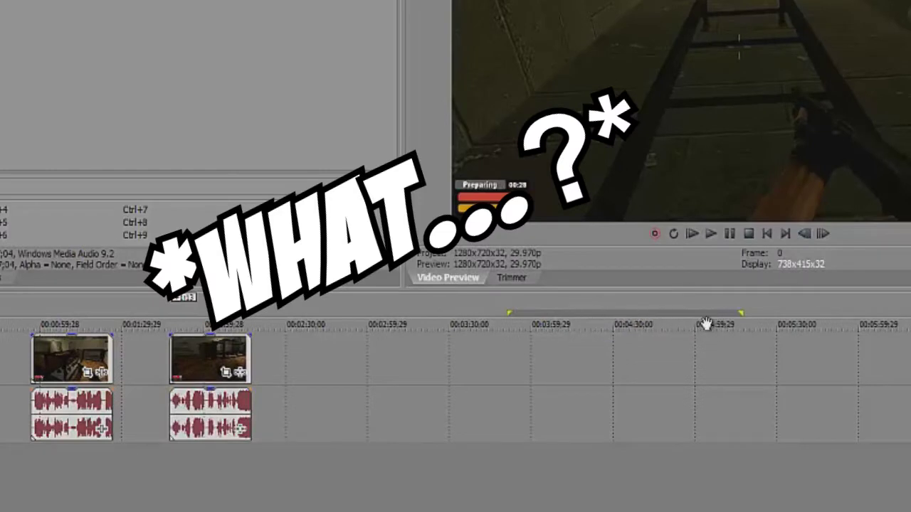
# Step: Drag the loop region back from the project end and extend its start further left
pyautogui.click(745, 321)
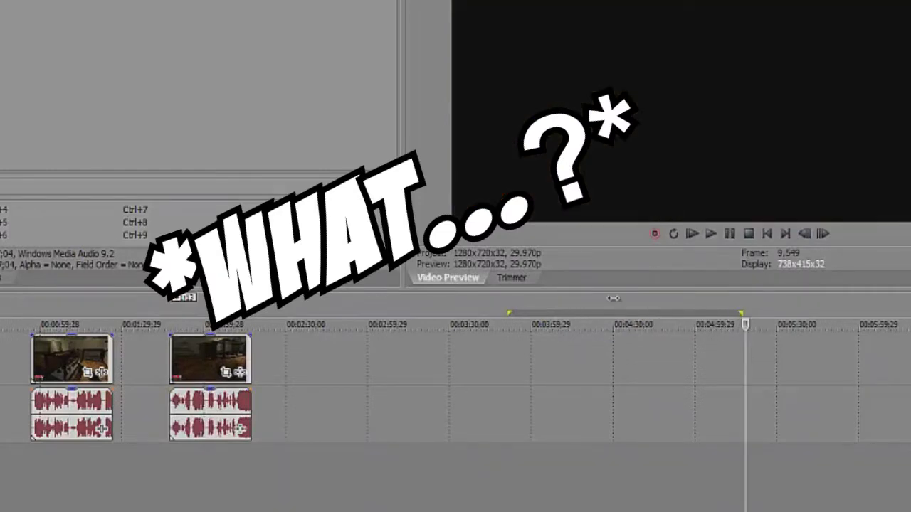
pyautogui.moveTo(742, 313); pyautogui.dragTo(424, 313)
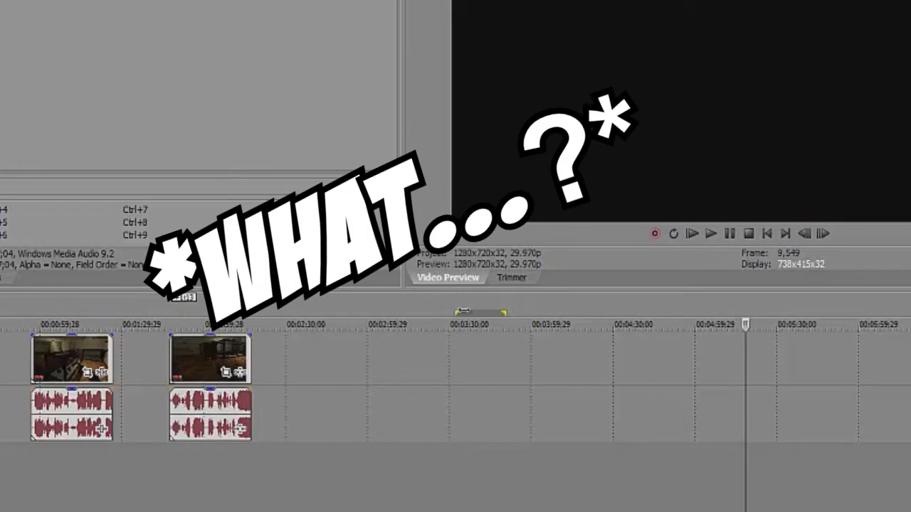
pyautogui.moveTo(424, 314); pyautogui.dragTo(383, 313)
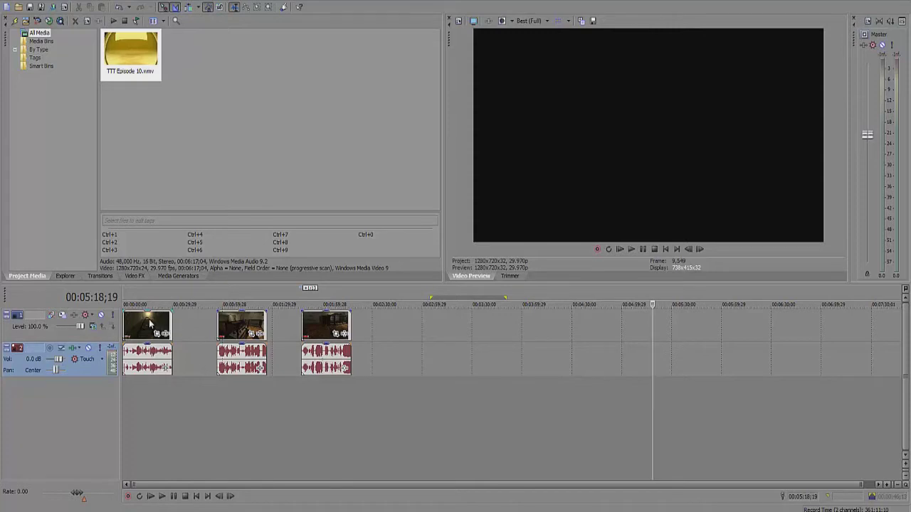
# Step: Make a time selection exactly spanning the first episode clip
pyautogui.click(148, 319)
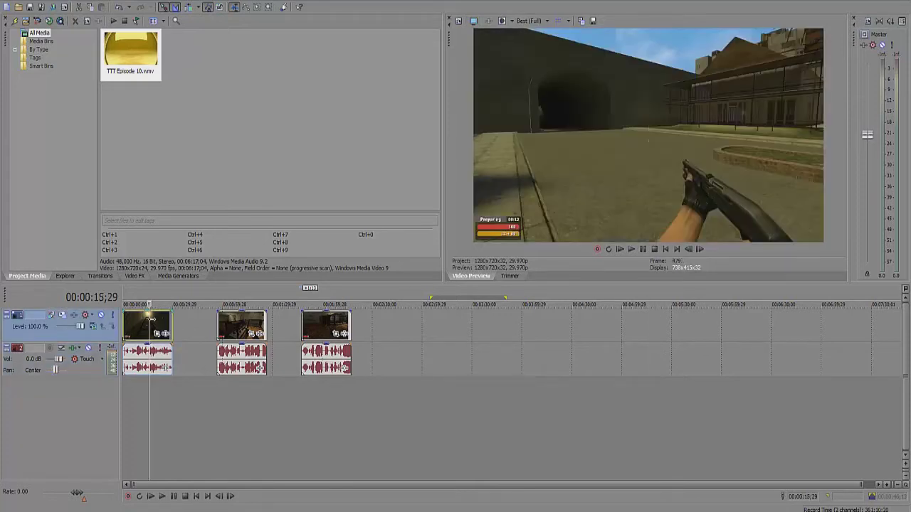
pyautogui.doubleClick(147, 323)
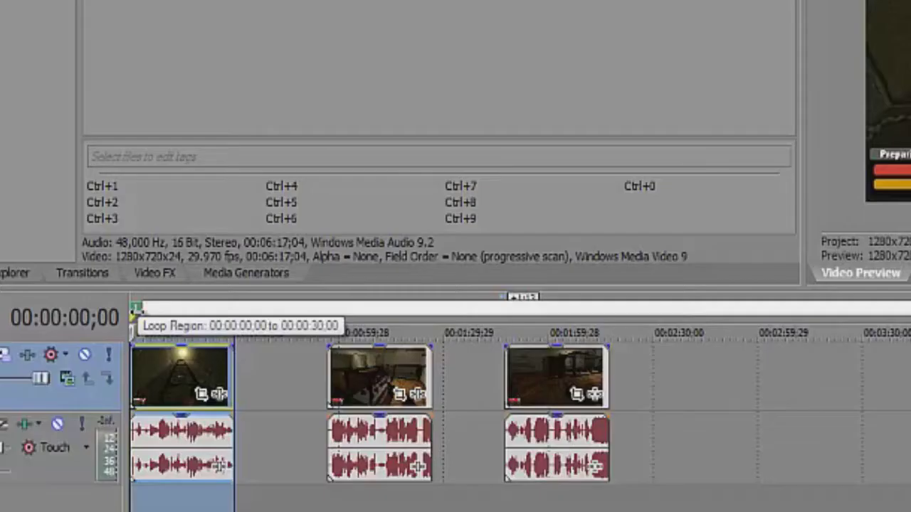
# Step: Insert regions over the first and second clips, naming them 'boobs 1' and 'boobs 2'
pyautogui.write('m')
pyautogui.write('bo')
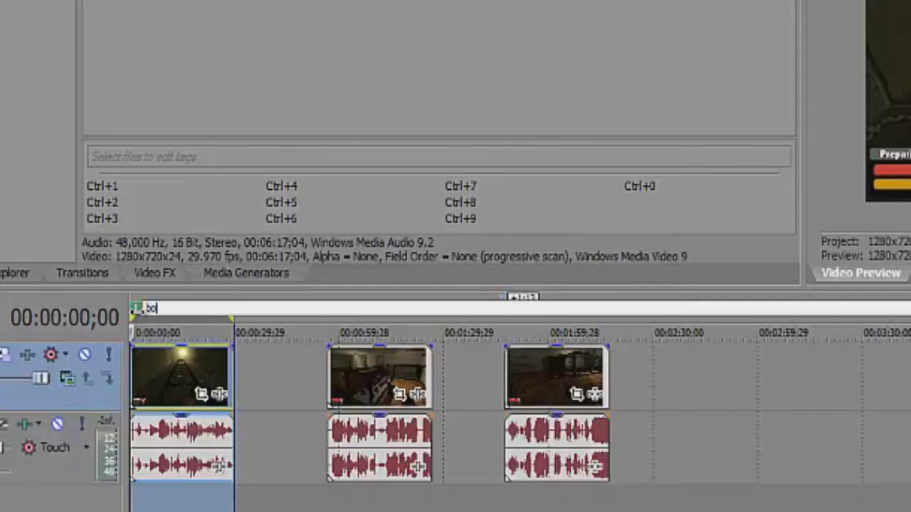
pyautogui.write('ob')
pyautogui.write('s')
pyautogui.write(' 1')
pyautogui.press('Return')
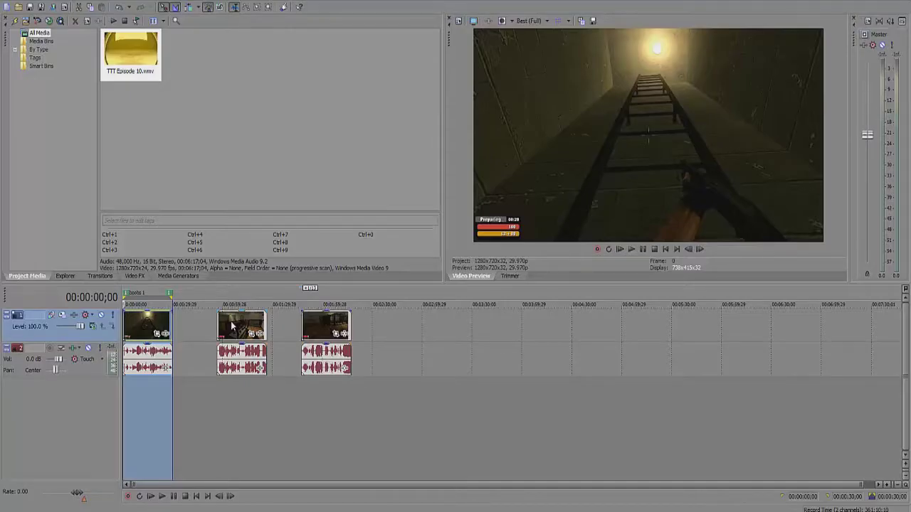
pyautogui.click(231, 325)
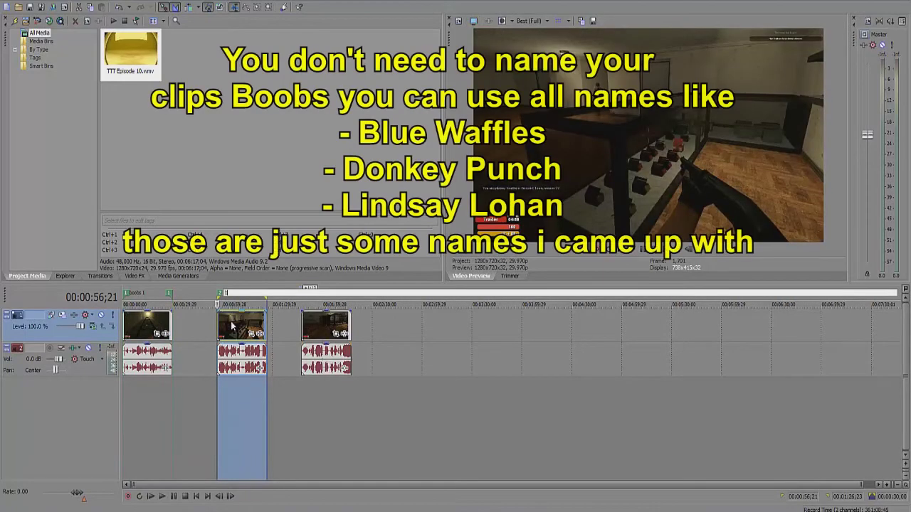
pyautogui.write('boo')
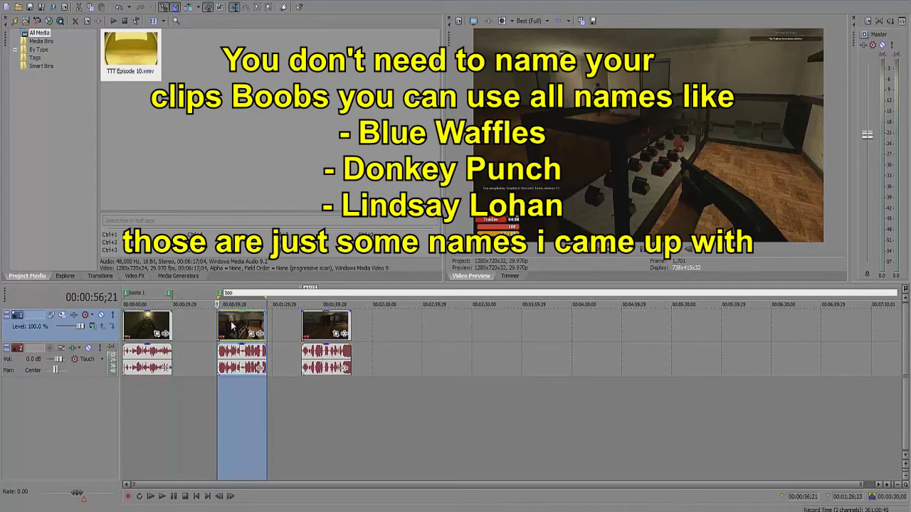
pyautogui.write('bs')
pyautogui.press('BackSpace')
pyautogui.press('BackSpace')
pyautogui.write('oobs 2')
pyautogui.press('Return')
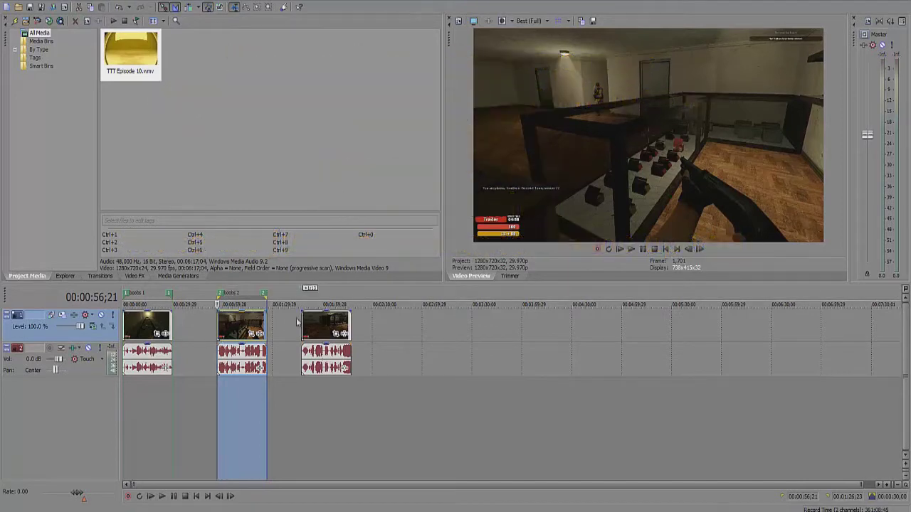
# Step: Select the third clip's exact time span and insert a region named 'boobs 3'
pyautogui.click(331, 323)
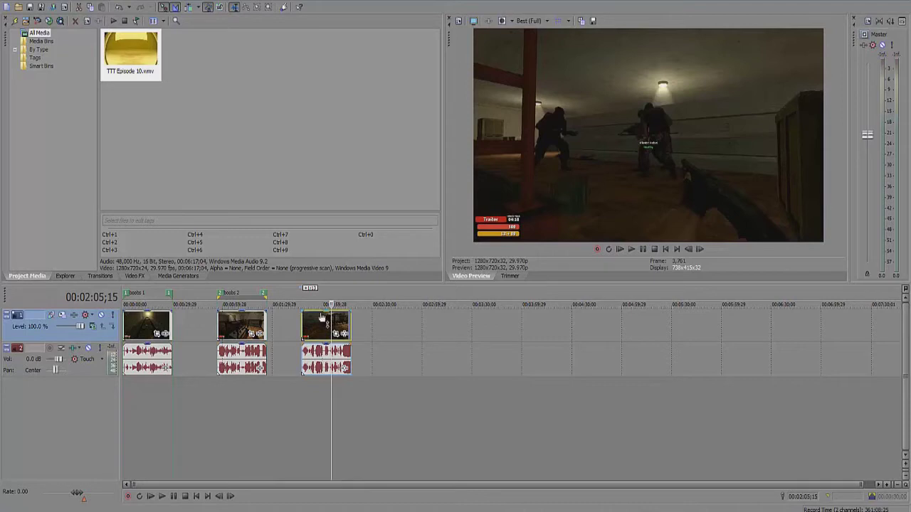
pyautogui.doubleClick(318, 321)
pyautogui.write('b')
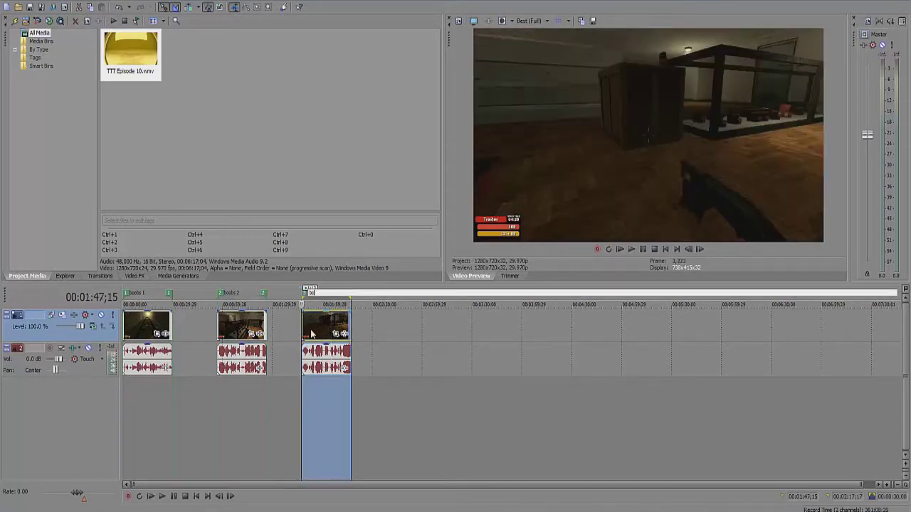
pyautogui.write('o')
pyautogui.write('bs 3')
pyautogui.press('Return')
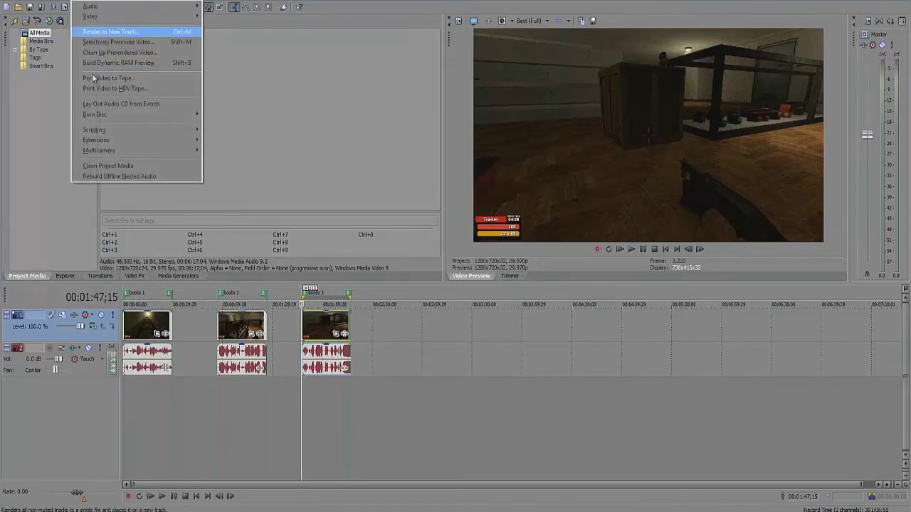
pyautogui.moveTo(95, 131)
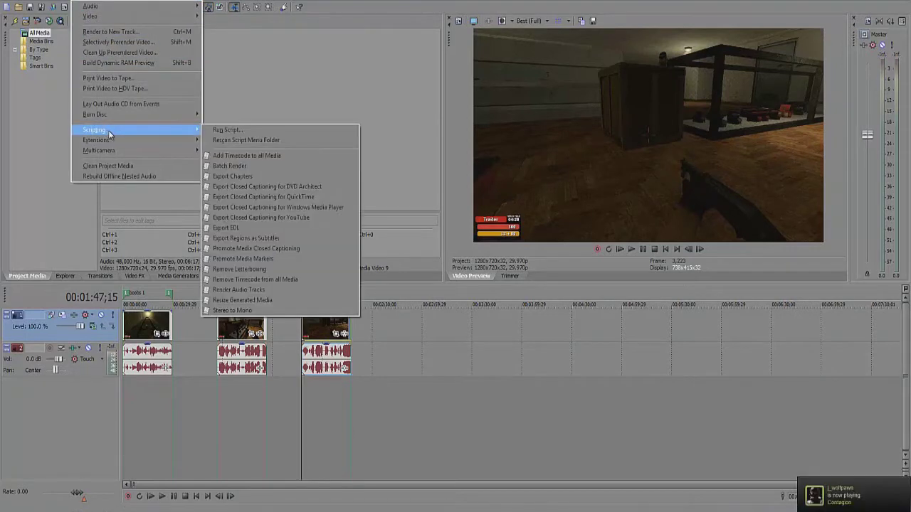
# Step: Launch the Batch Render script and scroll through its output format list
pyautogui.click(253, 163)
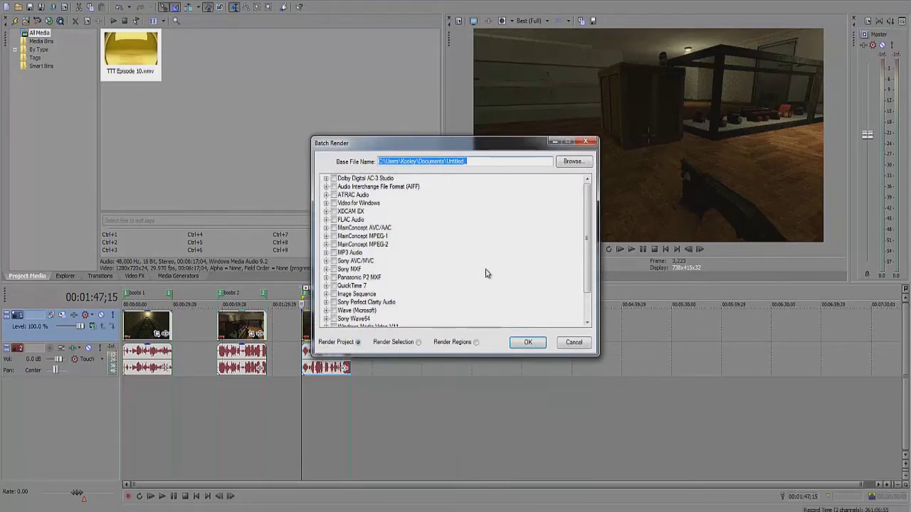
pyautogui.moveTo(586, 277); pyautogui.dragTo(586, 302)
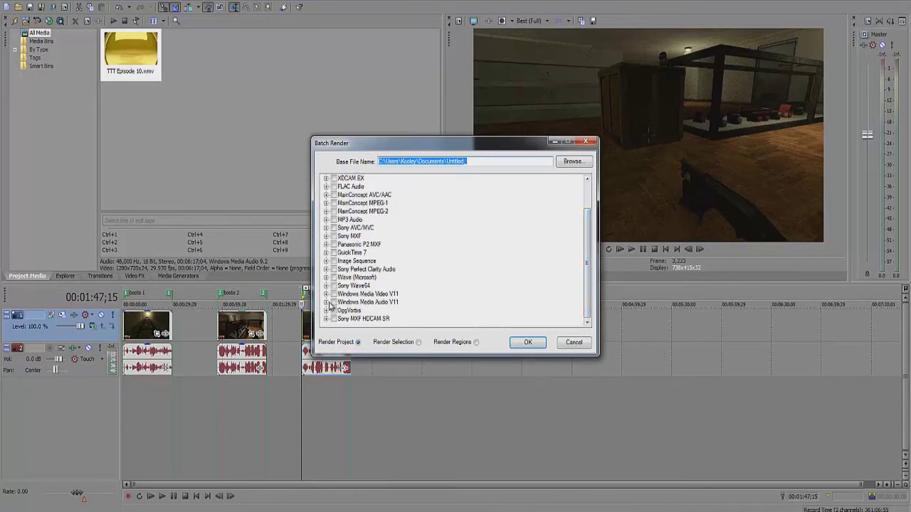
# Step: Pick the Windows Media Video V11 '6 Mbps HD 720-30p YT' template with Render Regions, then start rendering
pyautogui.click(326, 295)
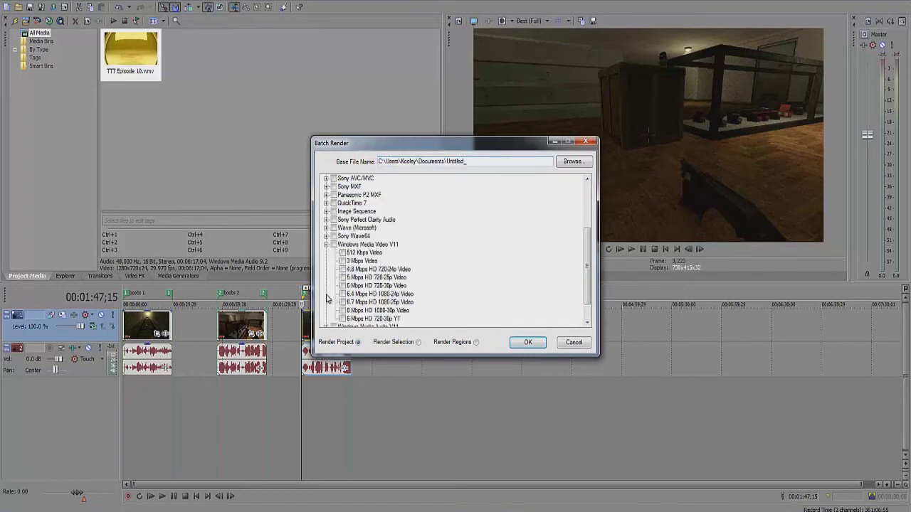
pyautogui.click(343, 319)
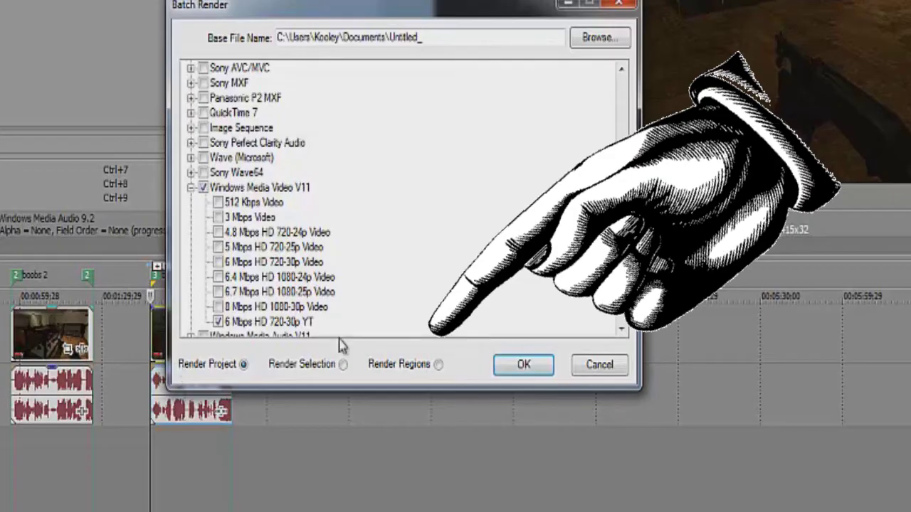
pyautogui.click(437, 367)
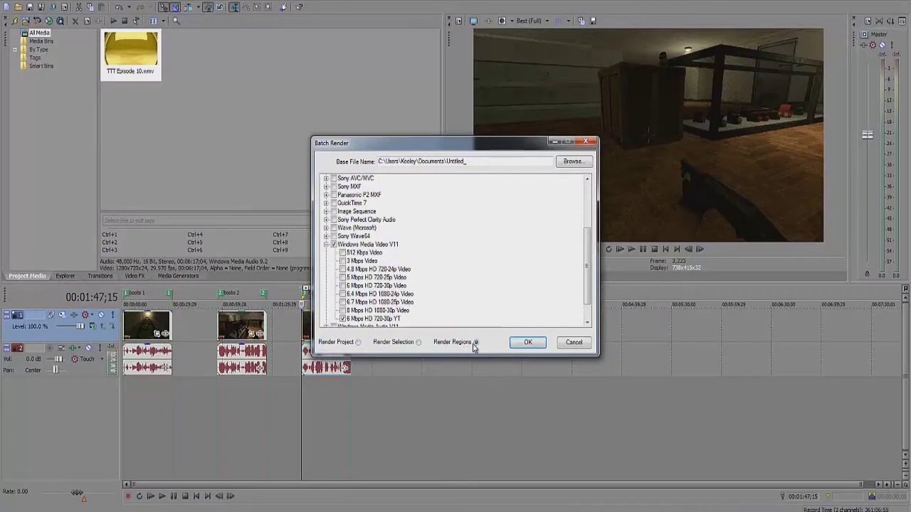
pyautogui.click(524, 344)
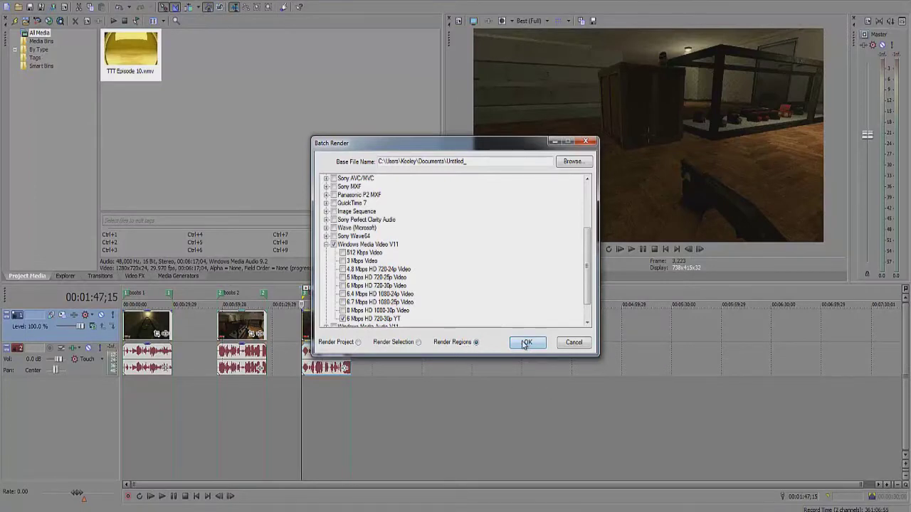